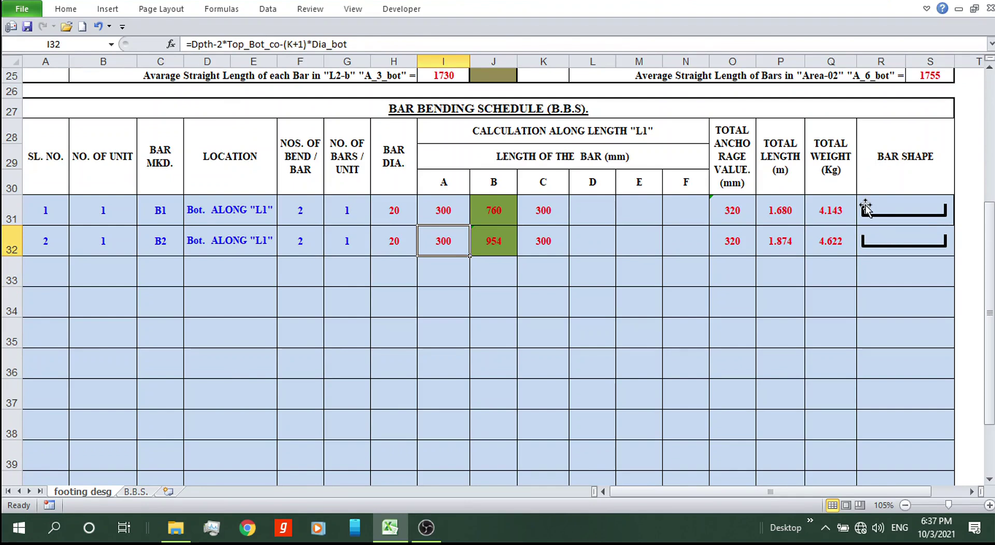
Examine the formulas behind lengths A and C of bar B1 in the bar bending schedule.
{"action": "left_click", "coordinate": [543, 216]}
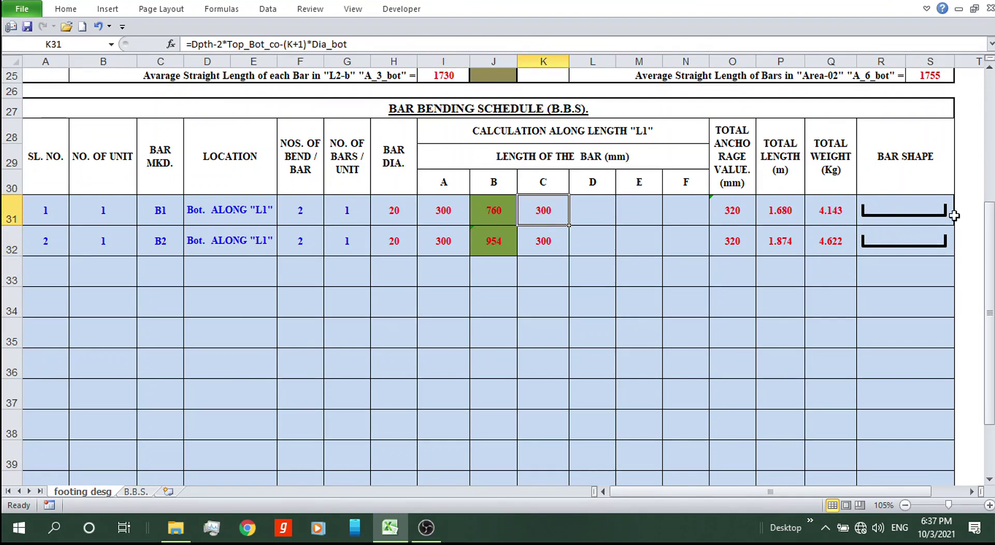
{"action": "left_click", "coordinate": [606, 322]}
{"action": "left_click", "coordinate": [457, 207]}
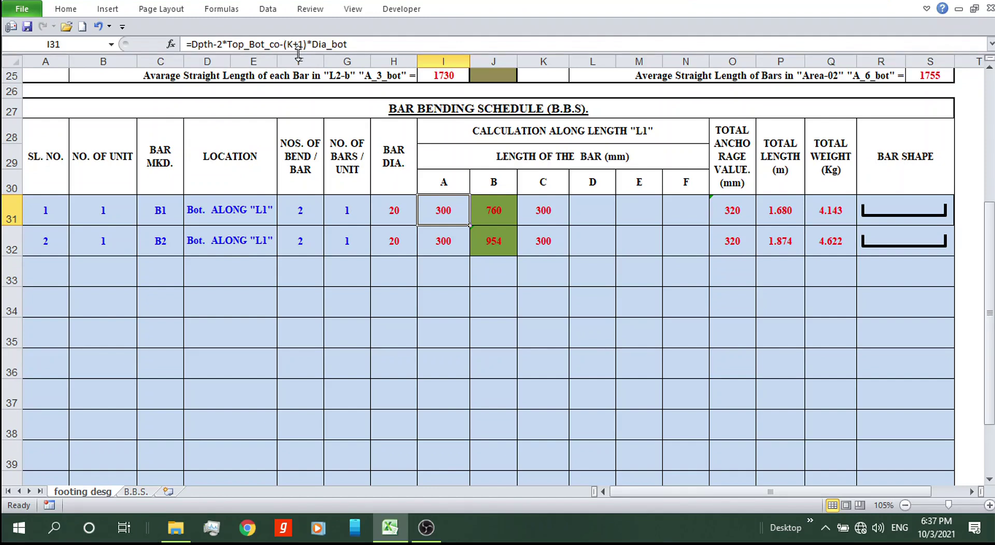
{"action": "left_click", "coordinate": [366, 42]}
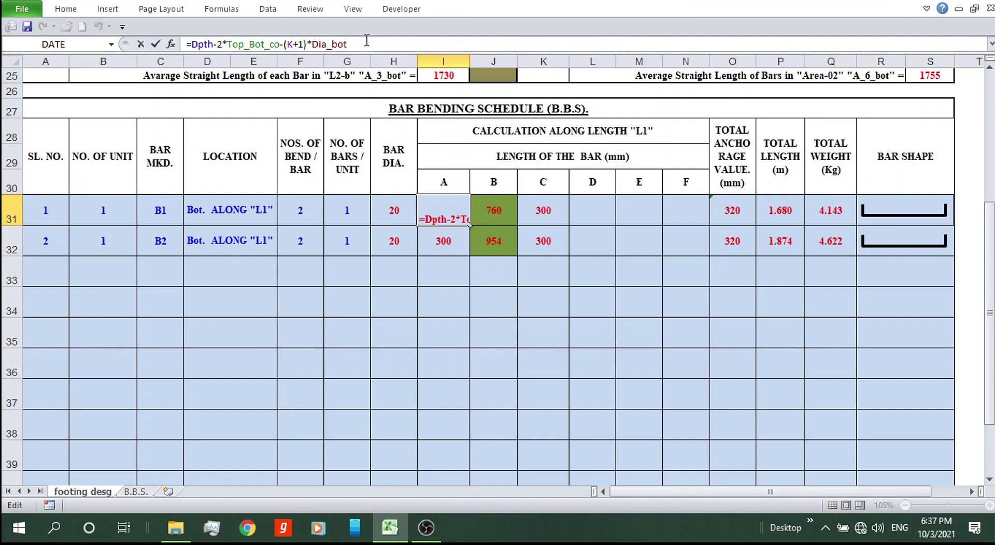
{"action": "key", "text": "Return"}
{"action": "left_click", "coordinate": [391, 277]}
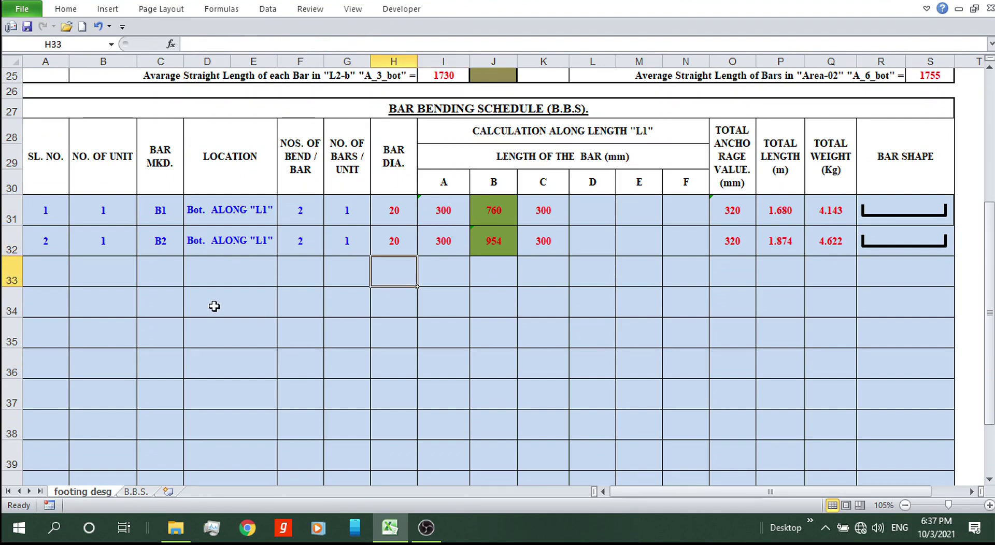
Fill the serial number, unit count, bar mark and location "Bot. ALONG "L1"" from bar B2 down through B11.
{"action": "left_click_drag", "start_coordinate": [60, 244], "coordinate": [181, 410]}
{"action": "scroll", "coordinate": [206, 315], "scroll_direction": "up", "scroll_amount": 3}
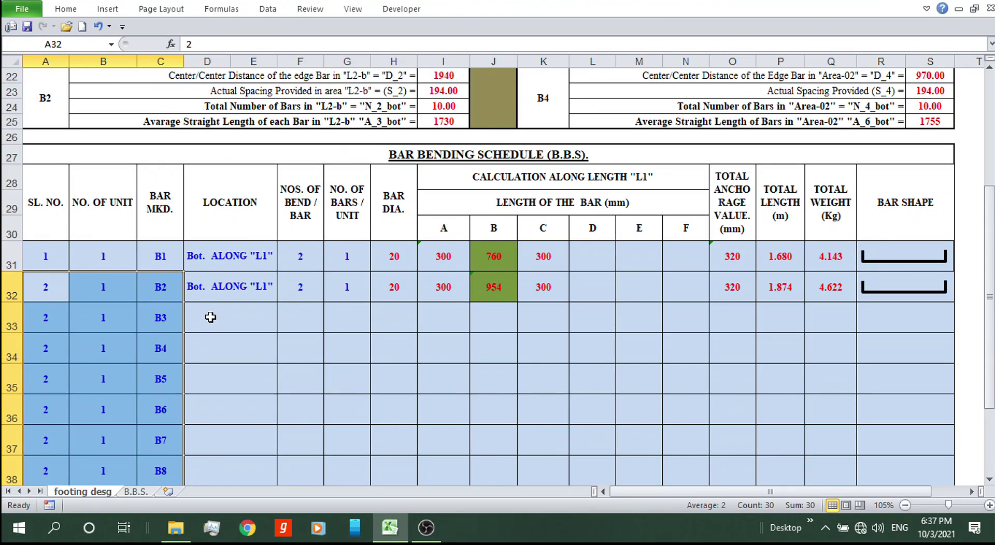
{"action": "left_click", "coordinate": [218, 292]}
{"action": "left_click_drag", "start_coordinate": [277, 302], "coordinate": [271, 377]}
{"action": "scroll", "coordinate": [349, 298], "scroll_direction": "up", "scroll_amount": 2}
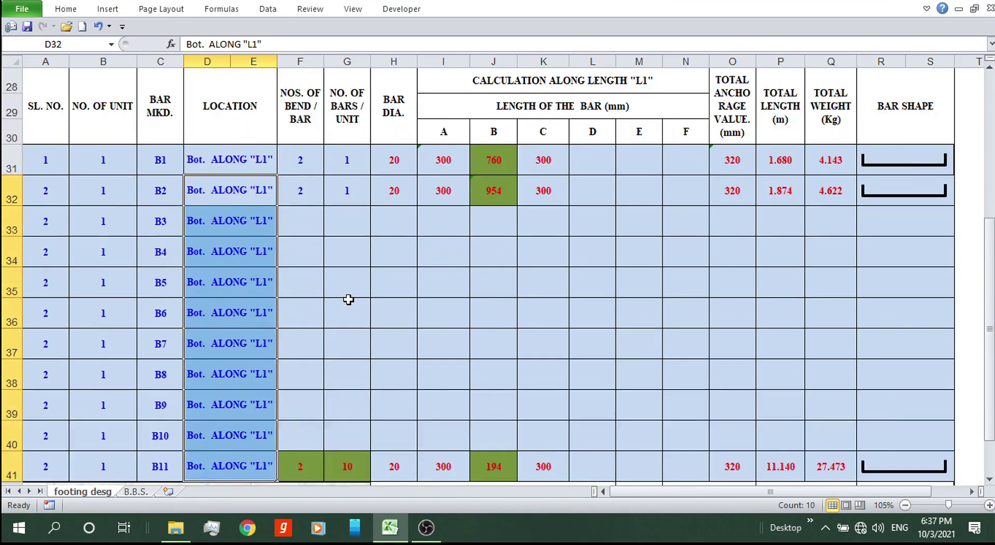
Copy bar B2's bend count through total weight, and its bar shape, down to bars B3 through B10.
{"action": "left_click_drag", "start_coordinate": [305, 252], "coordinate": [853, 449]}
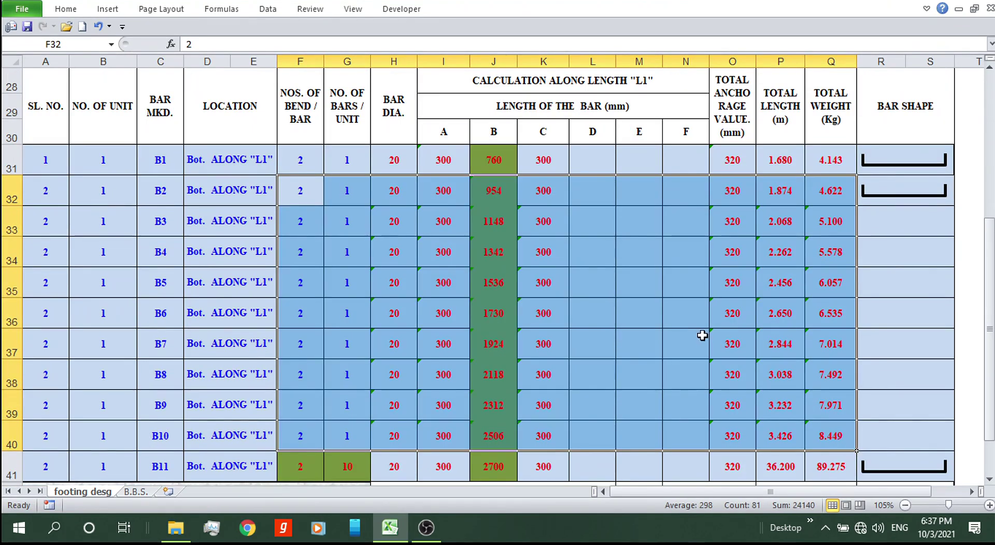
{"action": "left_click", "coordinate": [921, 181]}
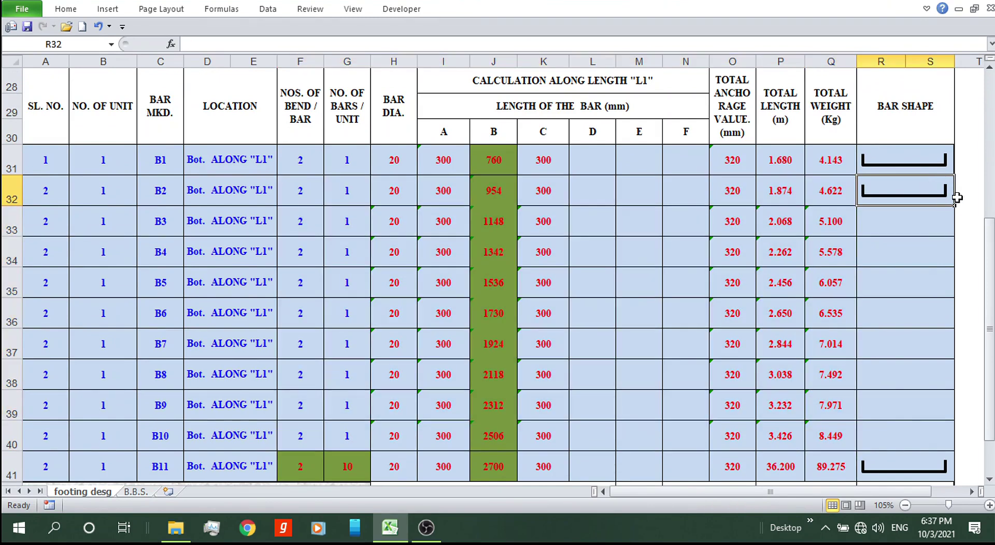
{"action": "left_click_drag", "start_coordinate": [953, 207], "coordinate": [932, 449]}
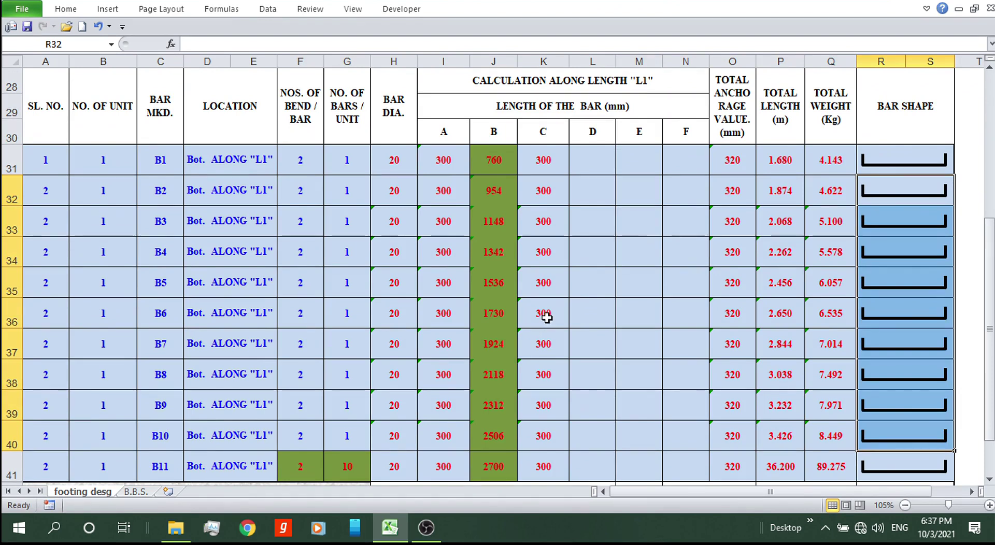
{"action": "scroll", "coordinate": [538, 316], "scroll_direction": "down", "scroll_amount": 1}
{"action": "scroll", "coordinate": [546, 317], "scroll_direction": "up", "scroll_amount": 2}
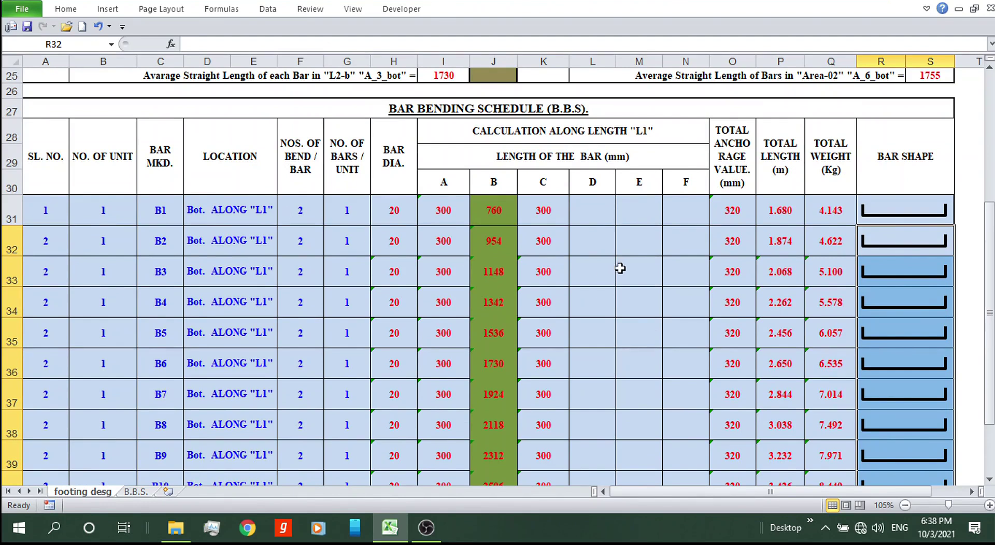
{"action": "scroll", "coordinate": [619, 269], "scroll_direction": "down", "scroll_amount": 3}
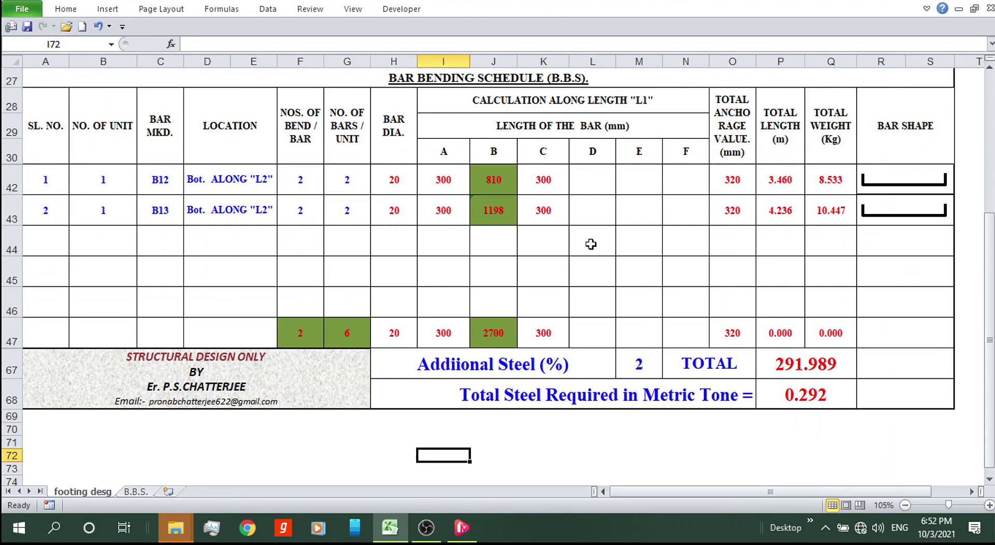
Examine the length B formulas of bottom bars B12 and B13 along L2.
{"action": "left_click", "coordinate": [492, 175]}
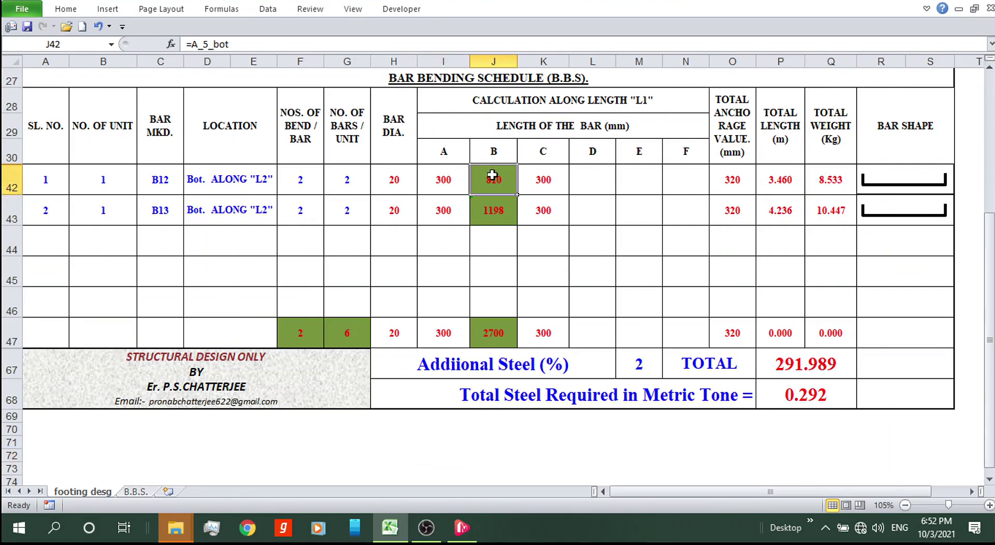
{"action": "left_click", "coordinate": [492, 209]}
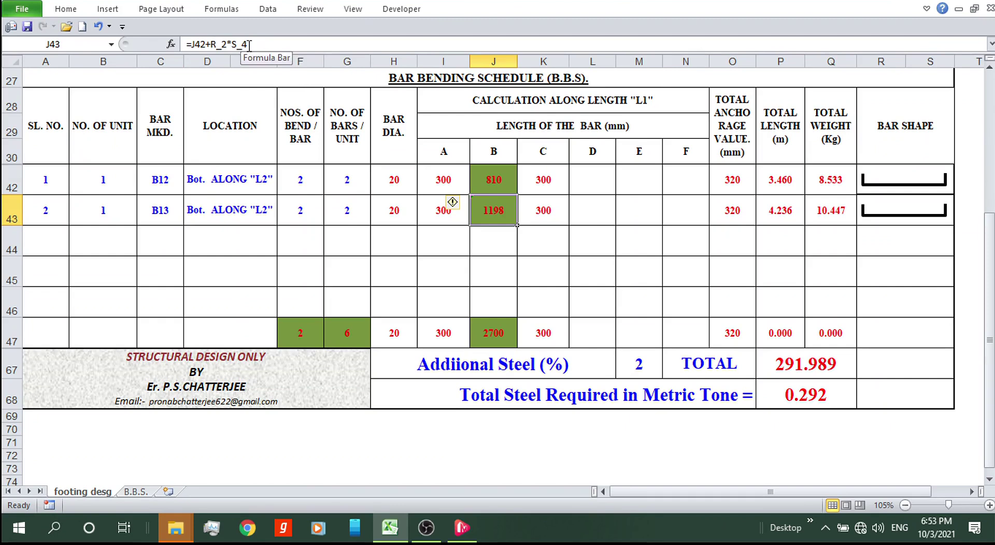
{"action": "key", "text": "Return"}
Extend serial numbers 3 to 6, unit counts, marks B14 to B17 and the location "Bot. ALONG "L2"" down through row 47.
{"action": "left_click_drag", "start_coordinate": [38, 213], "coordinate": [179, 220]}
{"action": "left_click_drag", "start_coordinate": [41, 183], "coordinate": [167, 342]}
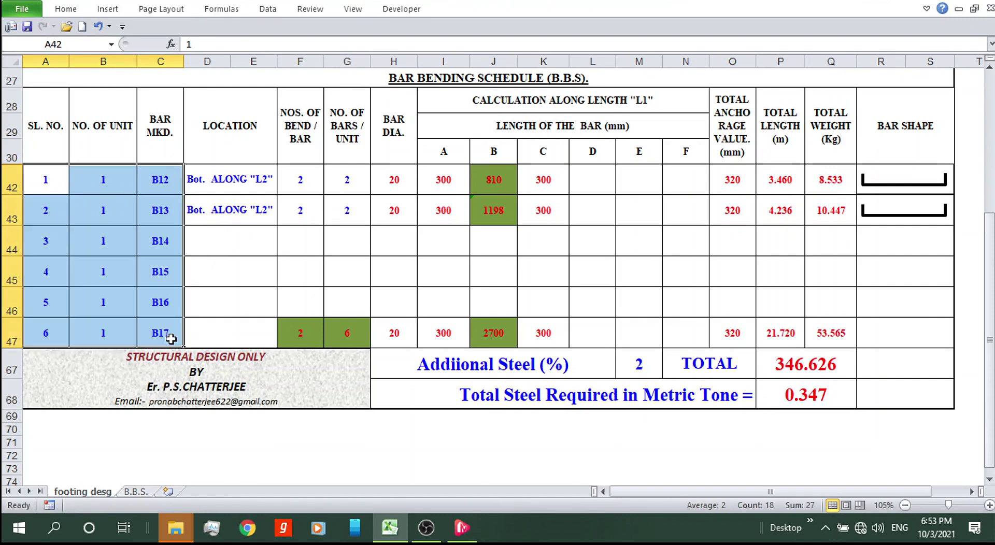
{"action": "left_click", "coordinate": [216, 203]}
{"action": "left_click_drag", "start_coordinate": [277, 228], "coordinate": [273, 341]}
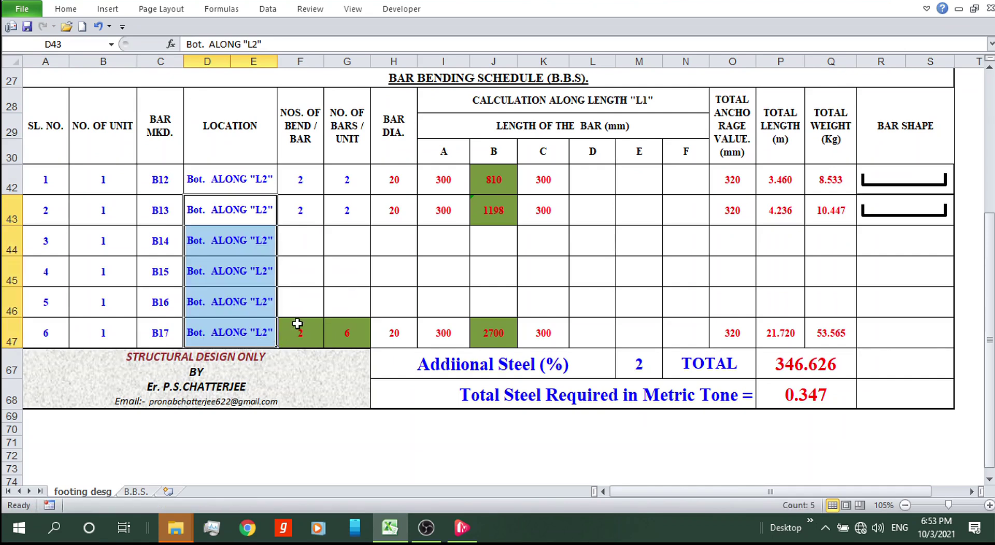
Copy bar B13's bend count through total weight down to B16, and its bar shape down to B17.
{"action": "left_click_drag", "start_coordinate": [303, 210], "coordinate": [824, 314]}
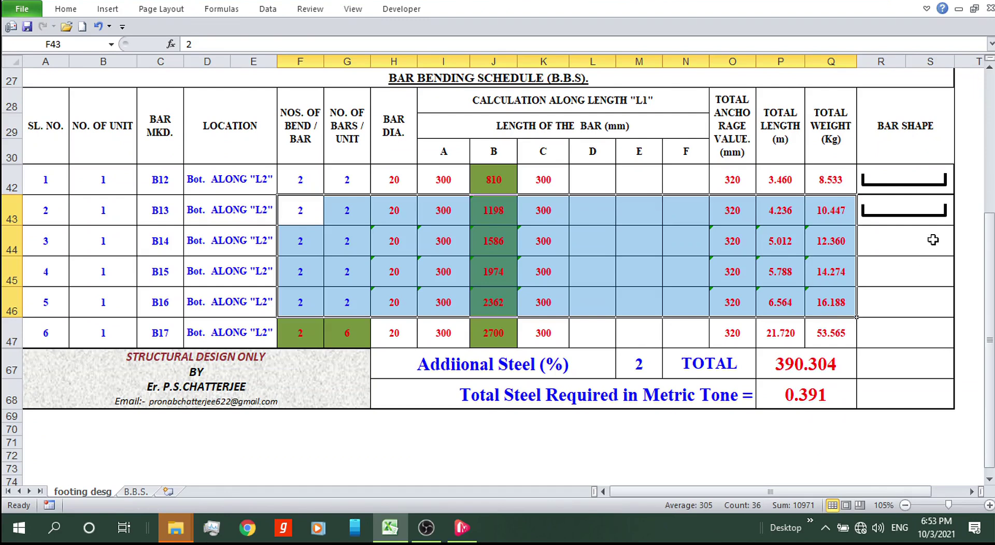
{"action": "left_click", "coordinate": [940, 222]}
{"action": "left_click_drag", "start_coordinate": [957, 228], "coordinate": [939, 346]}
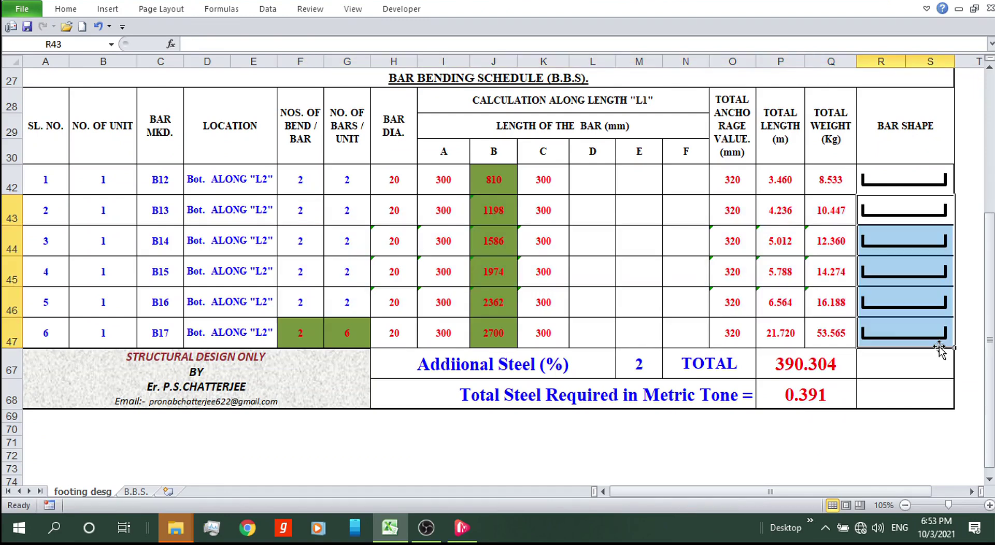
{"action": "left_click", "coordinate": [890, 479]}
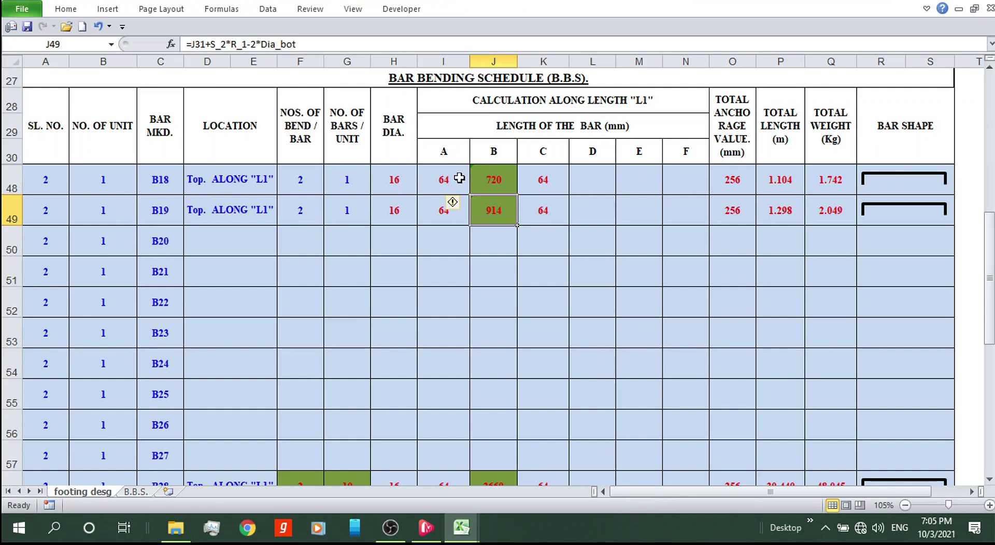
Examine the length B formulas of top bars B18 and B19 along L1.
{"action": "left_click", "coordinate": [493, 181]}
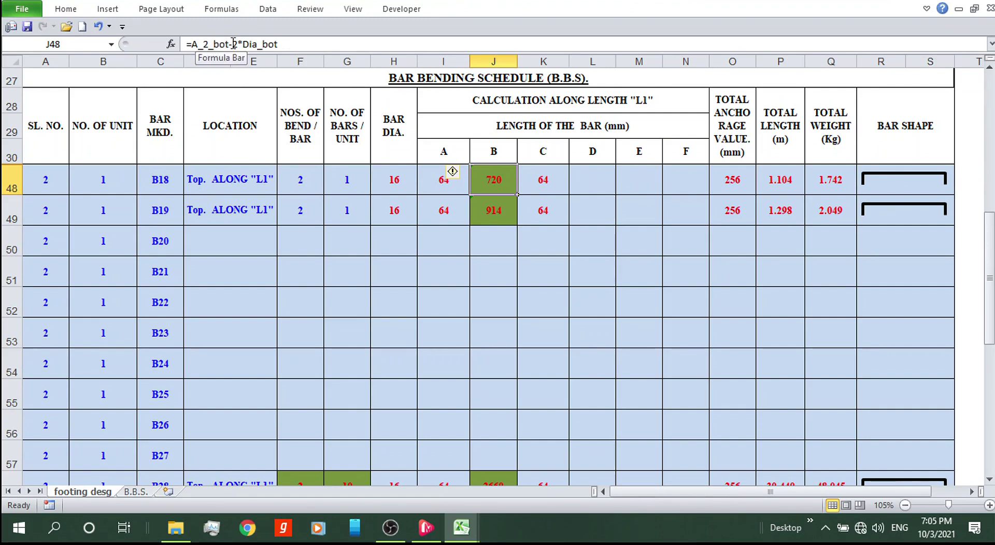
{"action": "left_click", "coordinate": [285, 44]}
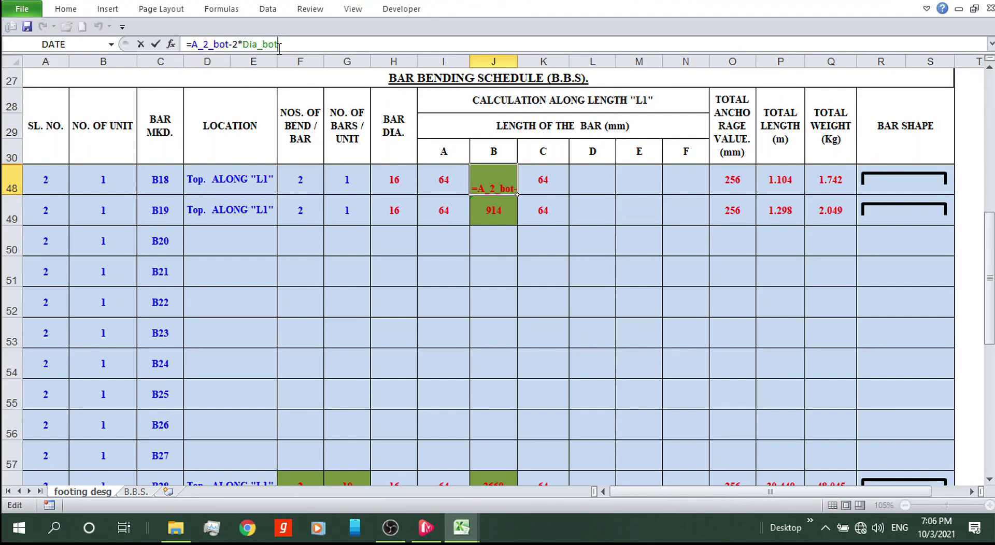
{"action": "key", "text": "Return"}
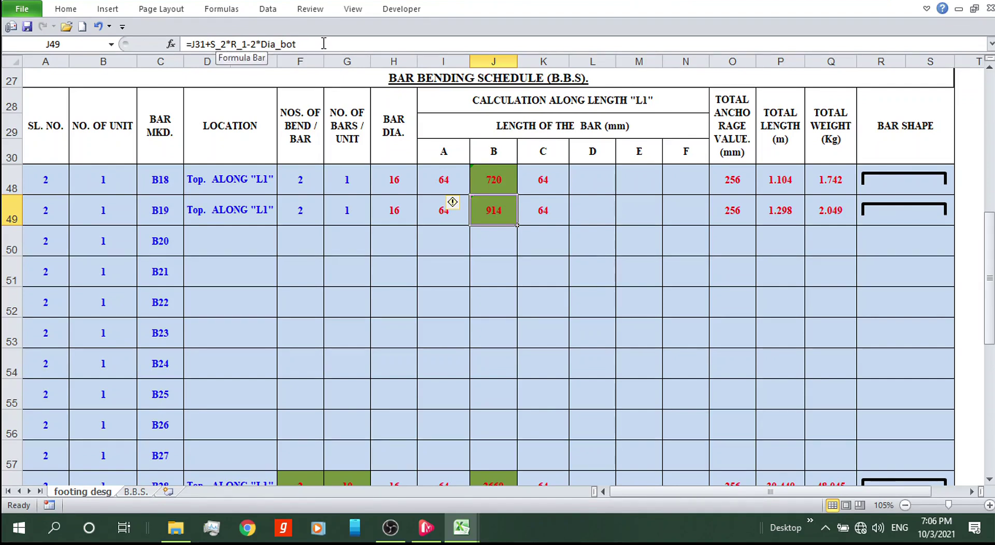
{"action": "key", "text": "Down"}
Extend serial numbers 3 to 11, unit counts and marks B20 to B28, and fill the location "Top. ALONG "L1"" down through B27.
{"action": "left_click_drag", "start_coordinate": [55, 216], "coordinate": [167, 218]}
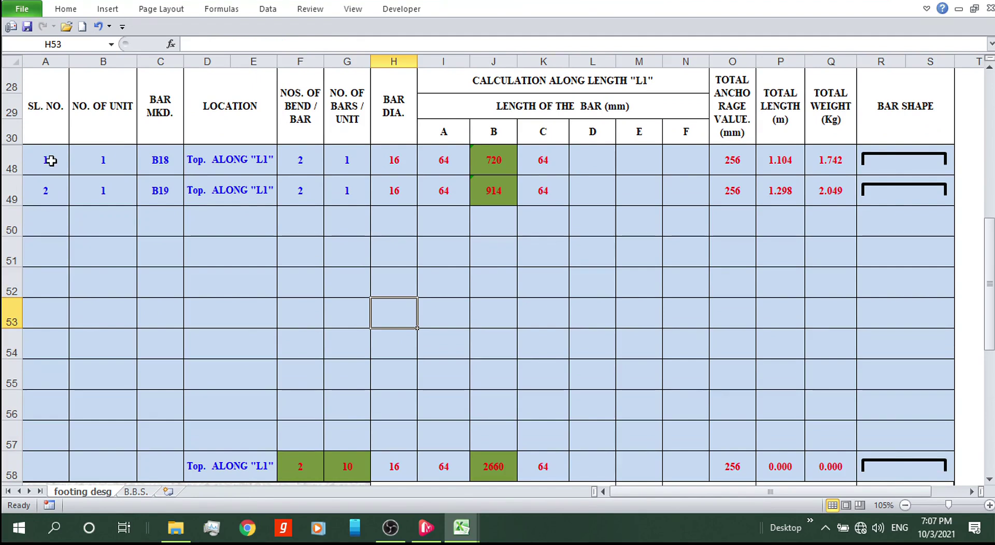
{"action": "left_click", "coordinate": [44, 160]}
{"action": "left_click_drag", "start_coordinate": [45, 159], "coordinate": [179, 469]}
{"action": "left_click", "coordinate": [283, 334]}
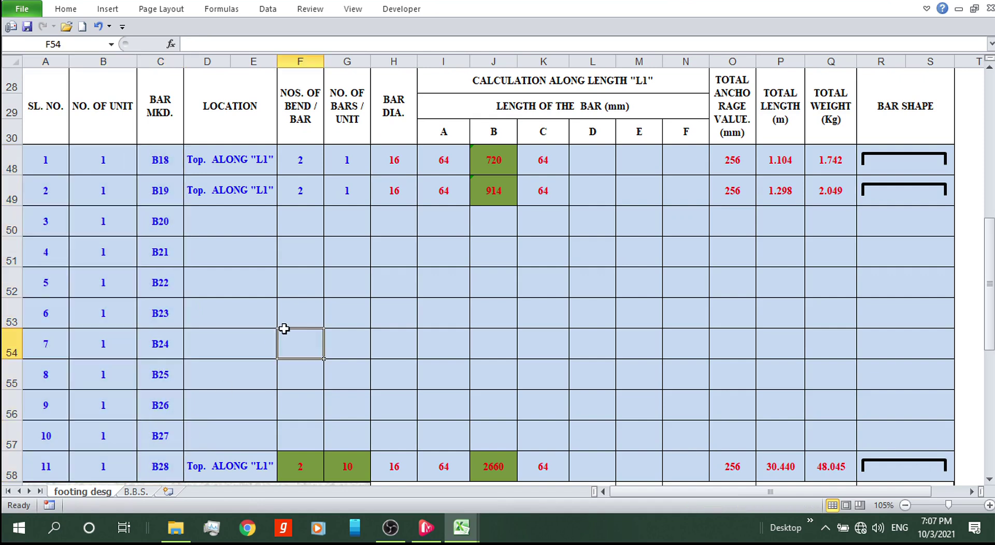
{"action": "left_click", "coordinate": [238, 198]}
{"action": "left_click_drag", "start_coordinate": [278, 206], "coordinate": [251, 447]}
Copy bar B19's bend count through total weight, and its bar shape, down to bars B20 through B27.
{"action": "left_click_drag", "start_coordinate": [313, 196], "coordinate": [818, 436]}
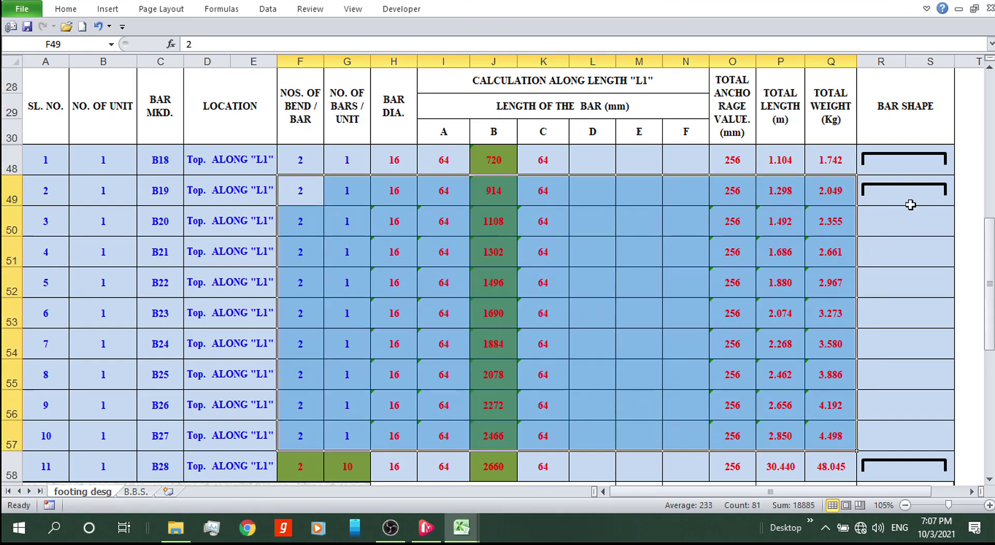
{"action": "left_click", "coordinate": [912, 201]}
{"action": "left_click_drag", "start_coordinate": [955, 206], "coordinate": [906, 435]}
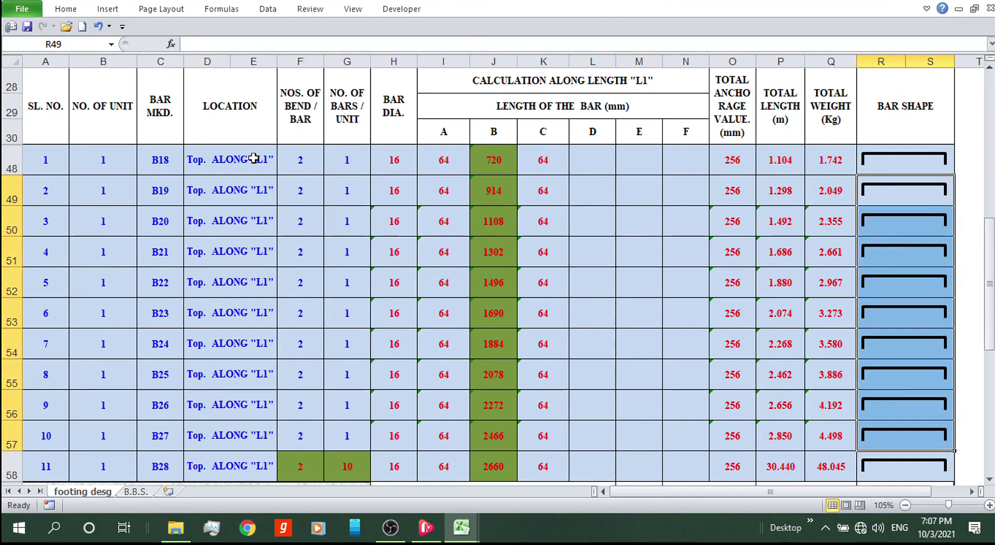
{"action": "scroll", "coordinate": [630, 275], "scroll_direction": "down", "scroll_amount": 2}
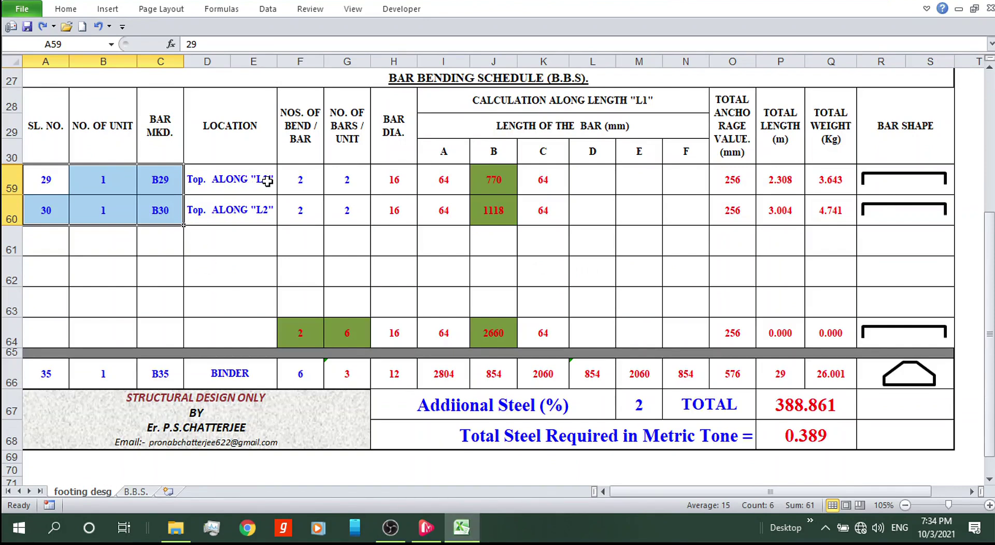
Extend serial numbers 31 to 34, unit counts, marks B31 to B34 and the location "Top. ALONG "L2"" down through row 64.
{"action": "left_click", "coordinate": [264, 256]}
{"action": "left_click", "coordinate": [35, 189]}
{"action": "left_click_drag", "start_coordinate": [37, 189], "coordinate": [171, 345]}
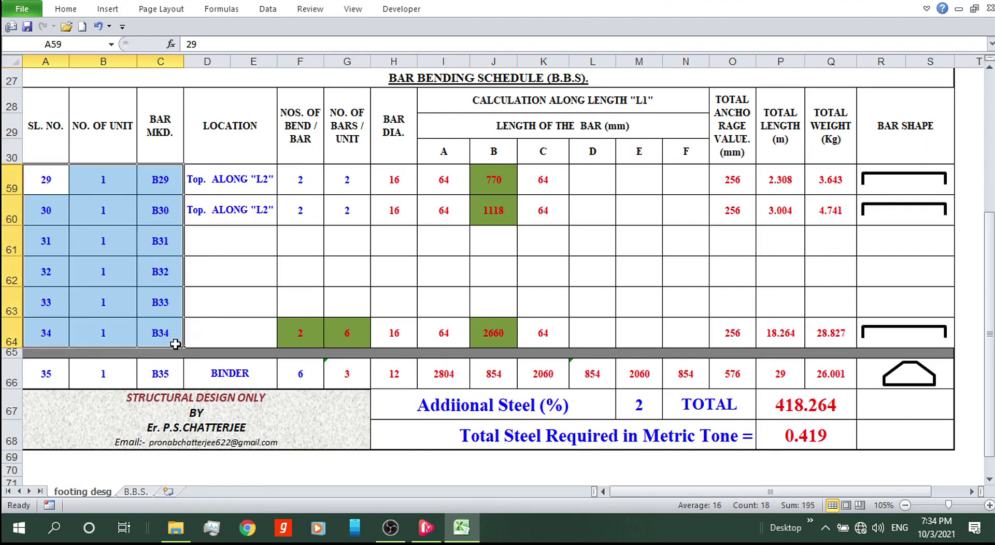
{"action": "left_click", "coordinate": [249, 207]}
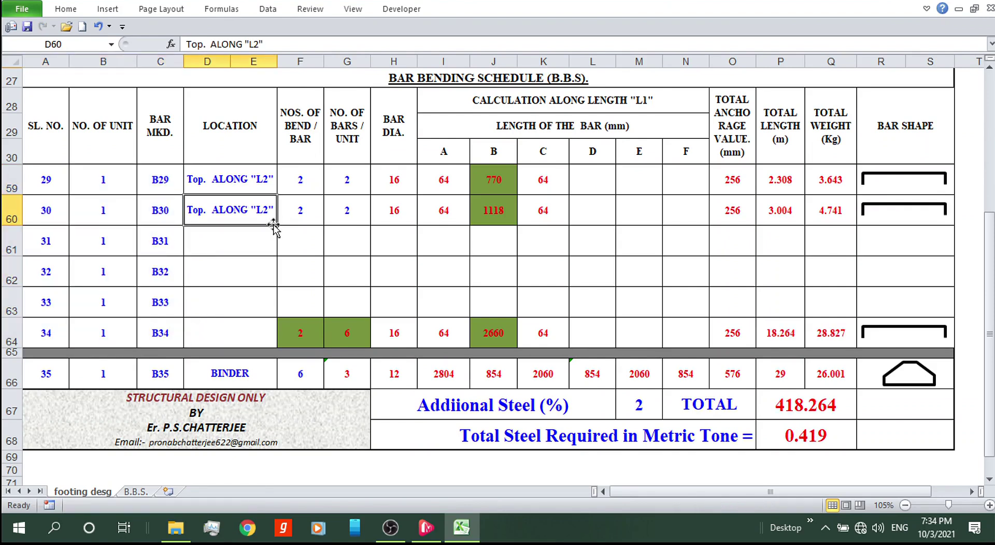
{"action": "left_click_drag", "start_coordinate": [280, 227], "coordinate": [239, 336]}
Copy bar B30's bend count through total weight, and its bar shape, down to bars B31 through B33.
{"action": "left_click_drag", "start_coordinate": [308, 212], "coordinate": [830, 317]}
{"action": "left_click", "coordinate": [890, 211]}
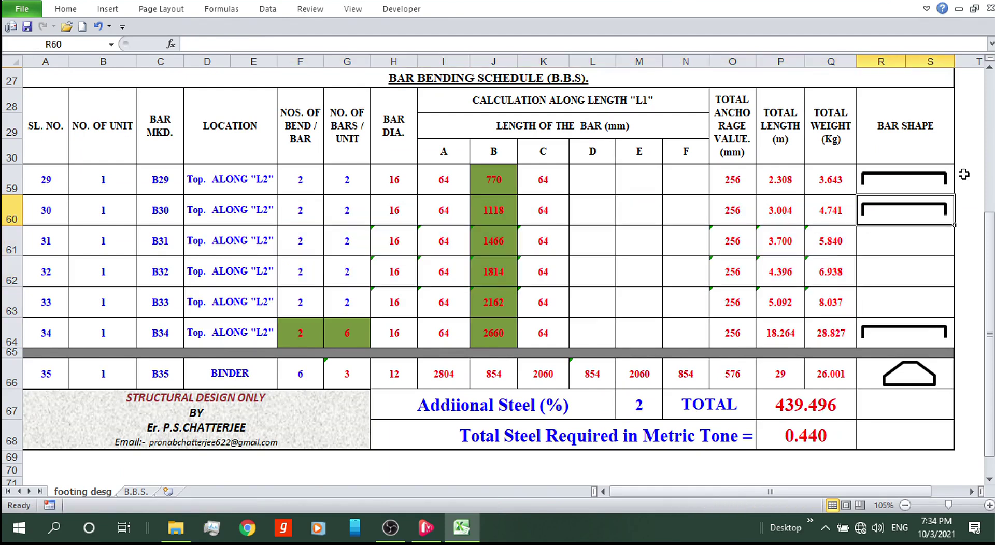
{"action": "left_click_drag", "start_coordinate": [954, 225], "coordinate": [944, 317]}
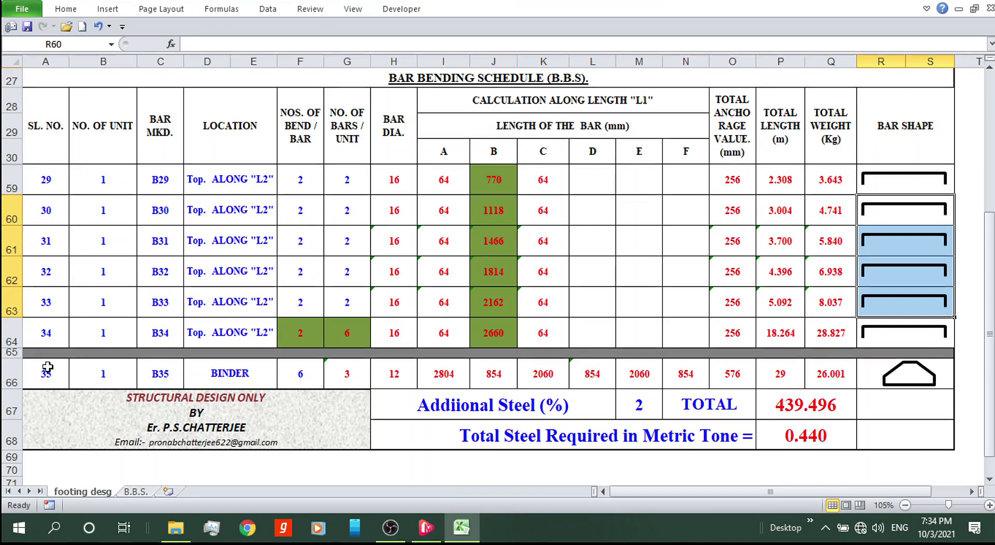
Examine the binder row's location, total length and total weight formulas, and the binder details in the pile cap input section.
{"action": "left_click", "coordinate": [229, 374]}
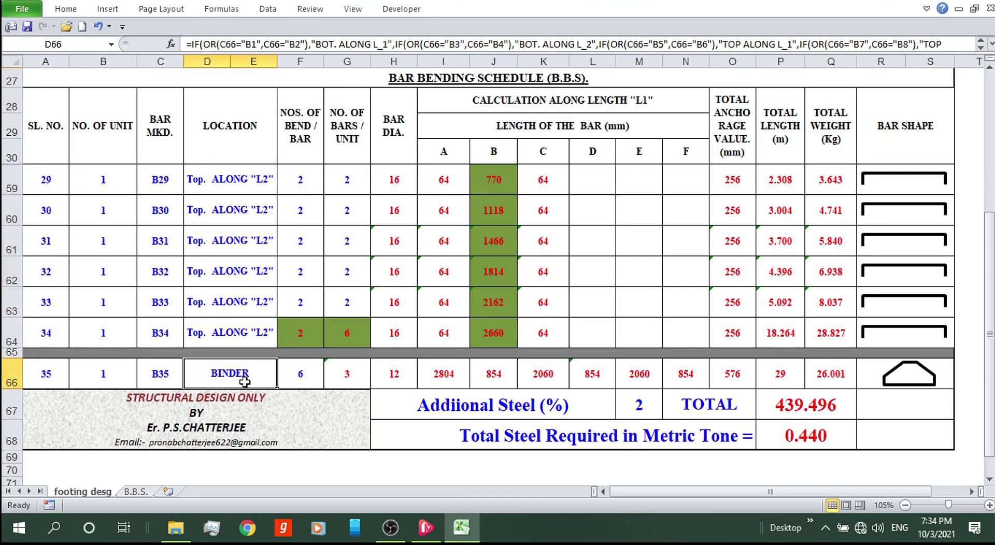
{"action": "scroll", "coordinate": [627, 399], "scroll_direction": "up", "scroll_amount": 9}
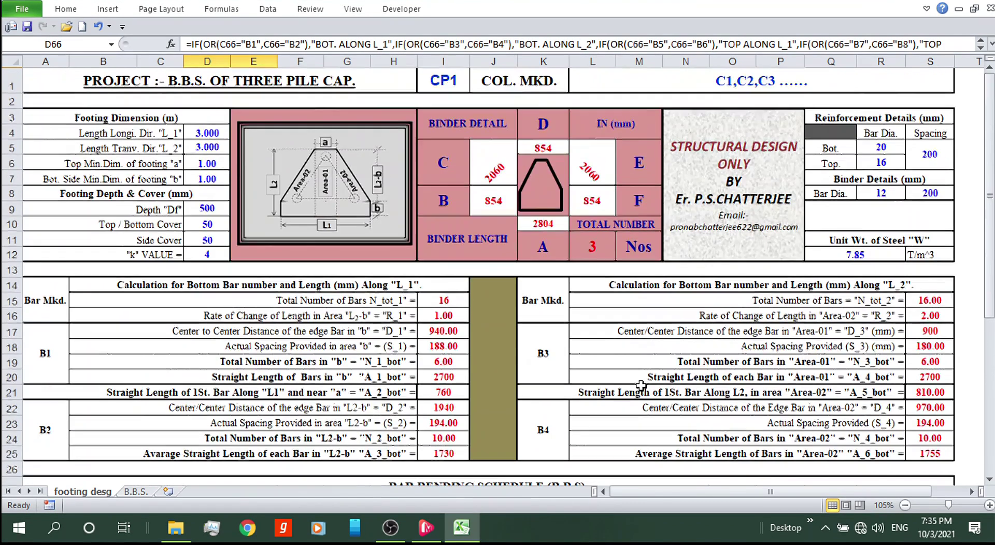
{"action": "scroll", "coordinate": [520, 211], "scroll_direction": "down", "scroll_amount": 3}
{"action": "scroll", "coordinate": [520, 212], "scroll_direction": "down", "scroll_amount": 6}
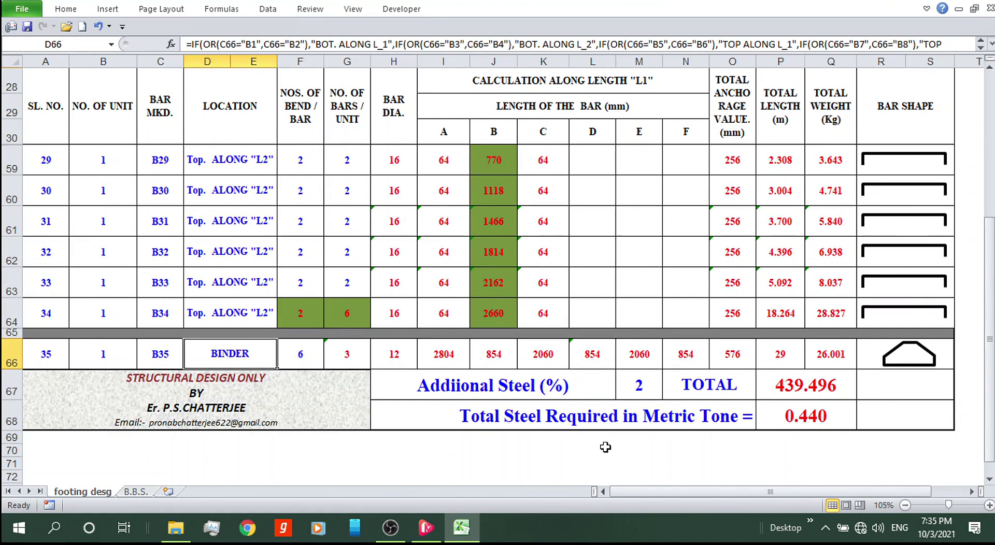
{"action": "left_click_drag", "start_coordinate": [627, 492], "coordinate": [627, 493]}
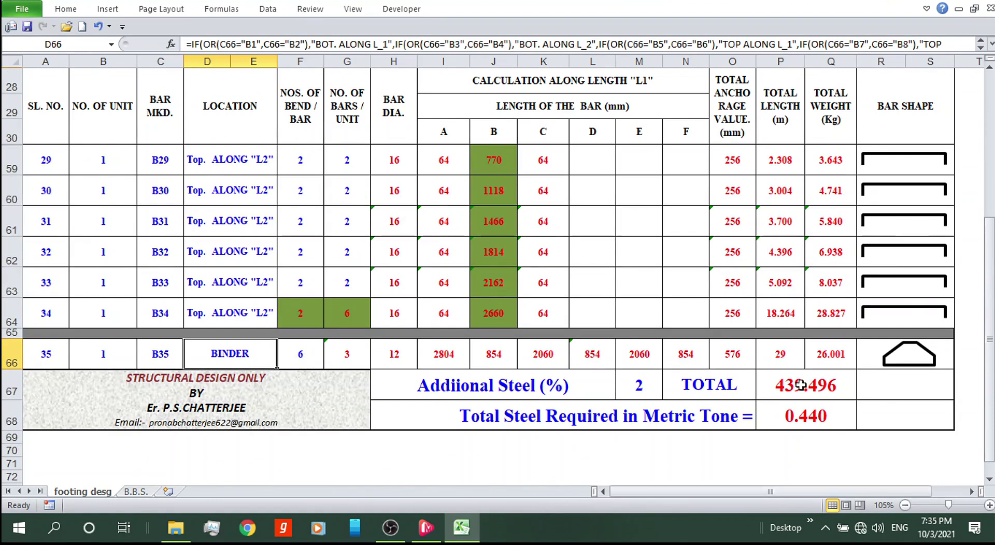
{"action": "left_click", "coordinate": [795, 354]}
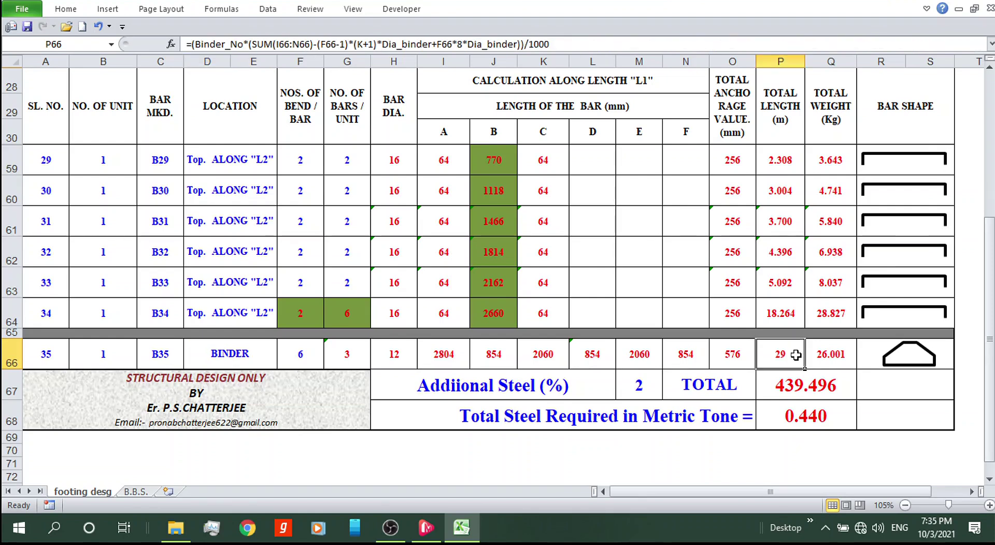
{"action": "left_click", "coordinate": [839, 362]}
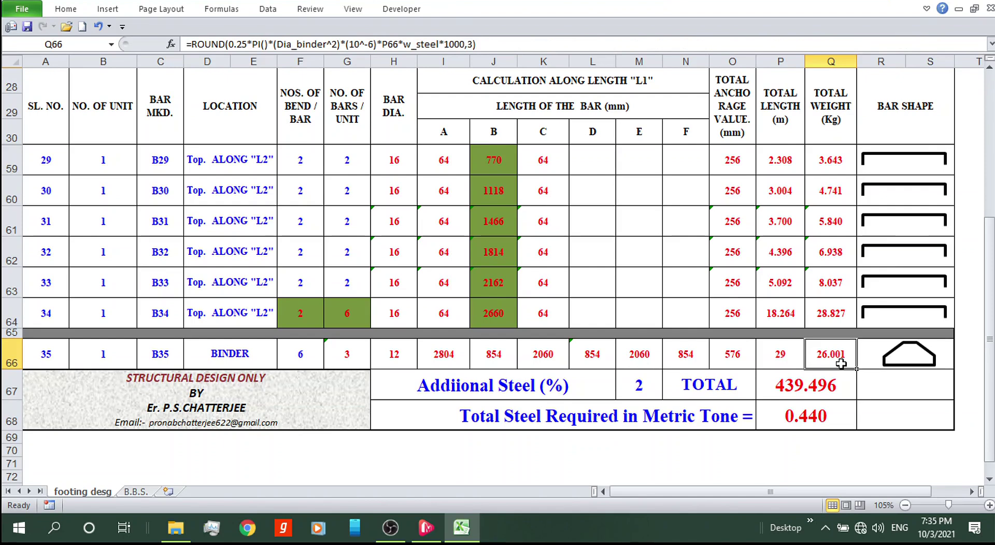
Review the total steel figures and the completed bar bending schedule from bar B1 downwards.
{"action": "left_click", "coordinate": [846, 438]}
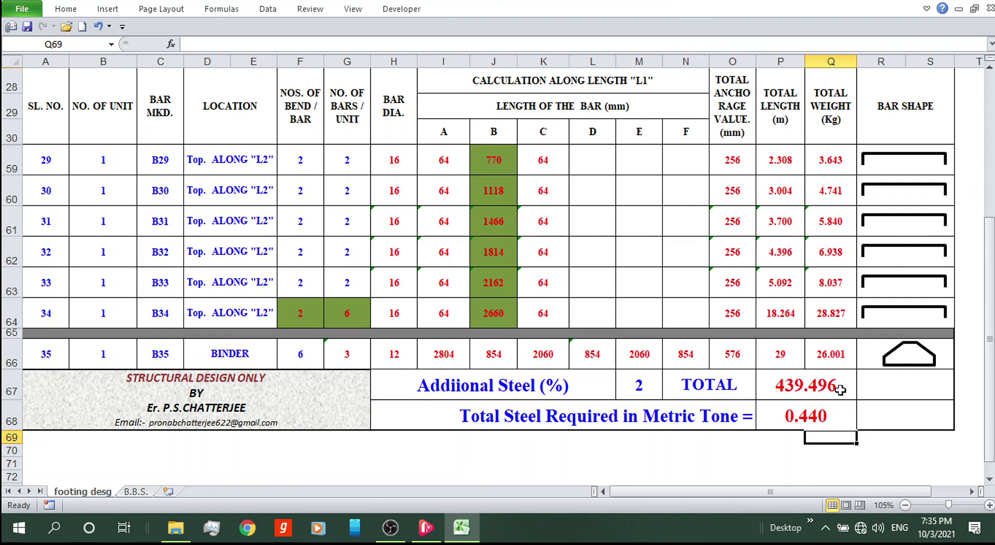
{"action": "left_click", "coordinate": [798, 422]}
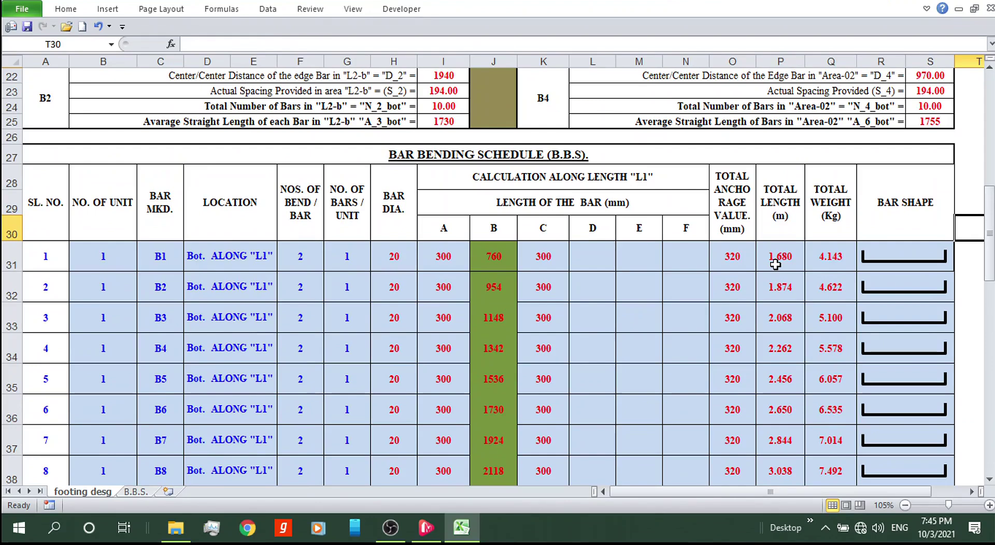
{"action": "scroll", "coordinate": [774, 264], "scroll_direction": "down", "scroll_amount": 9}
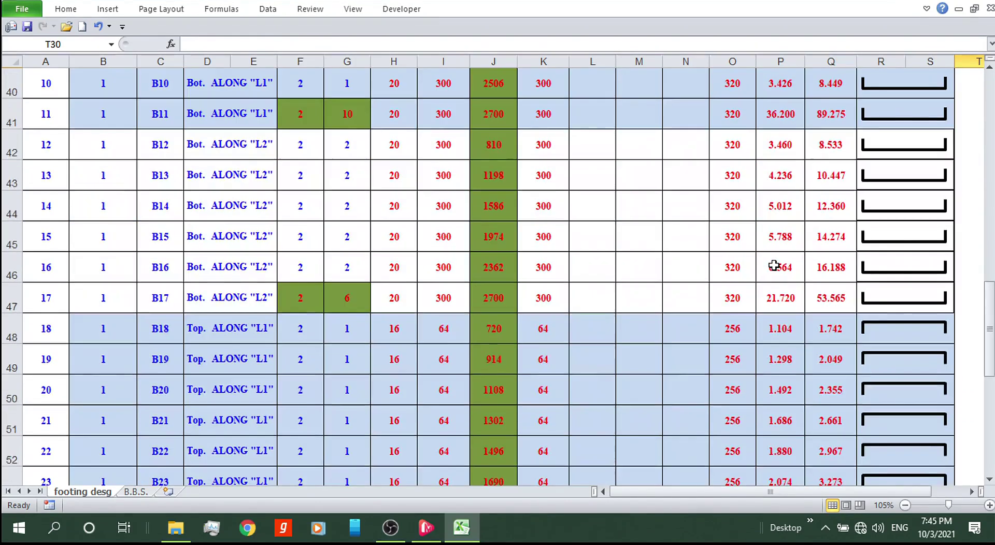
{"action": "scroll", "coordinate": [774, 262], "scroll_direction": "down", "scroll_amount": 3}
{"action": "scroll", "coordinate": [774, 261], "scroll_direction": "up", "scroll_amount": 16}
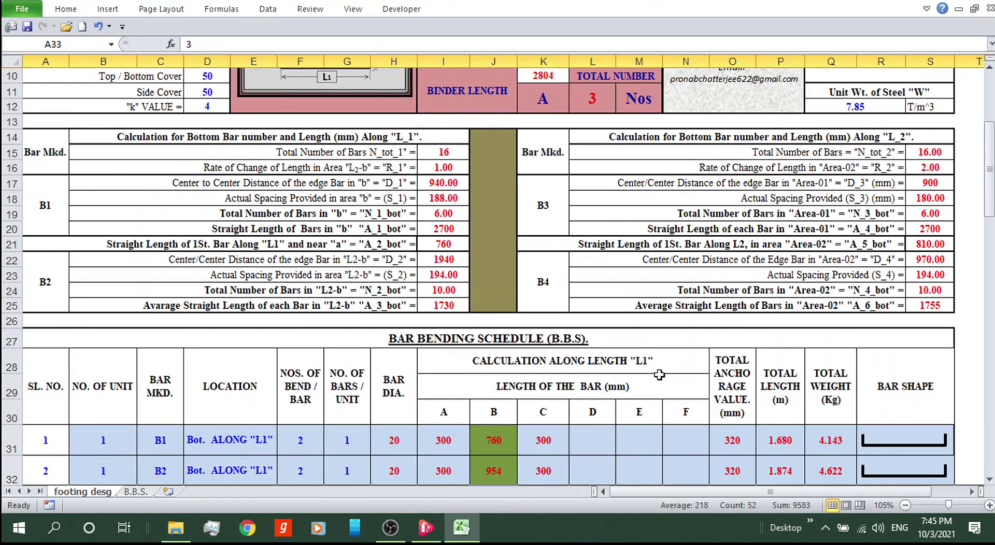